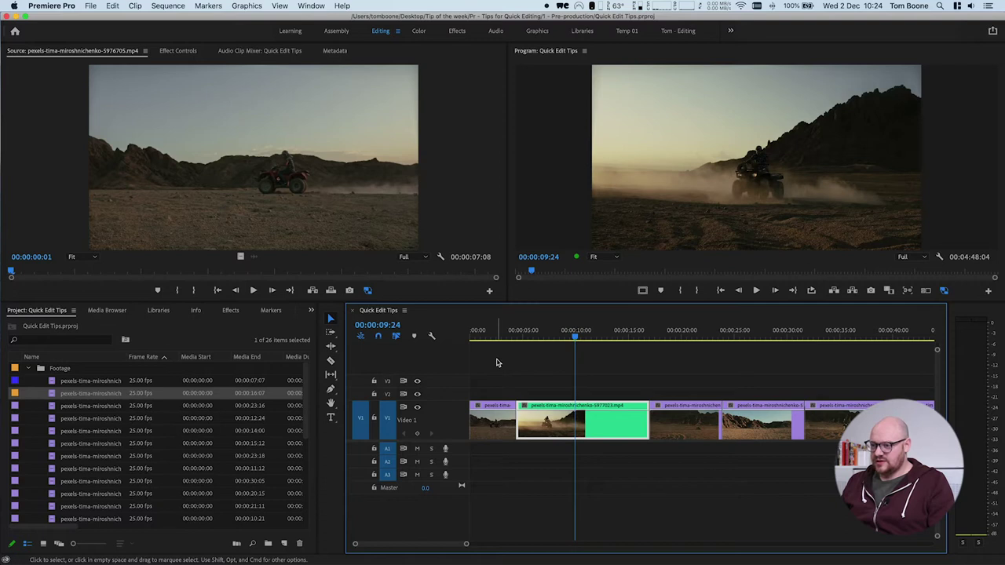
Step: Trim the green clip's end back to just past the playhead at 00:00:13:06 and close the resulting gap
{"action": "left_click_drag", "start_coordinate": [572, 336], "coordinate": [609, 335]}
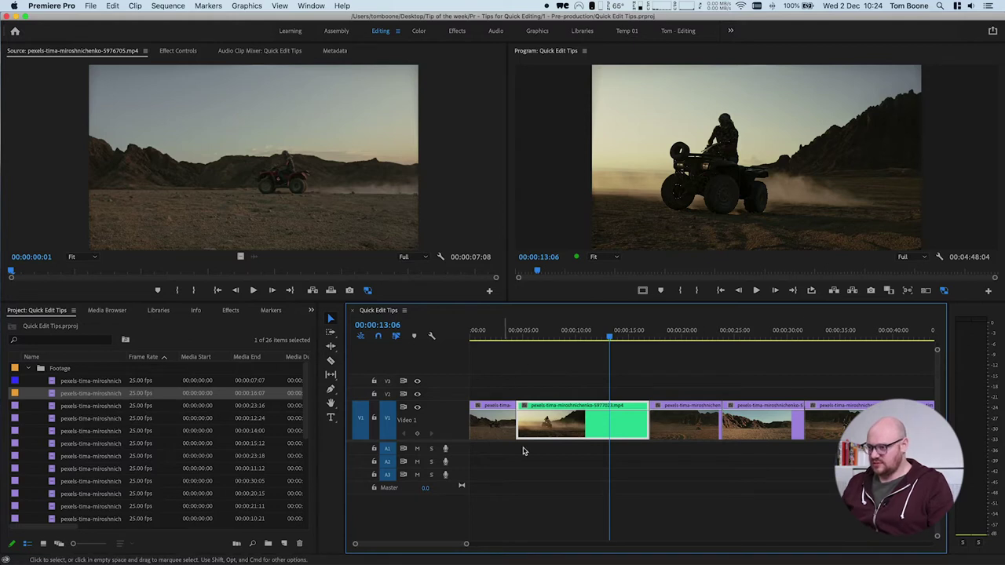
{"action": "left_click", "coordinate": [330, 319]}
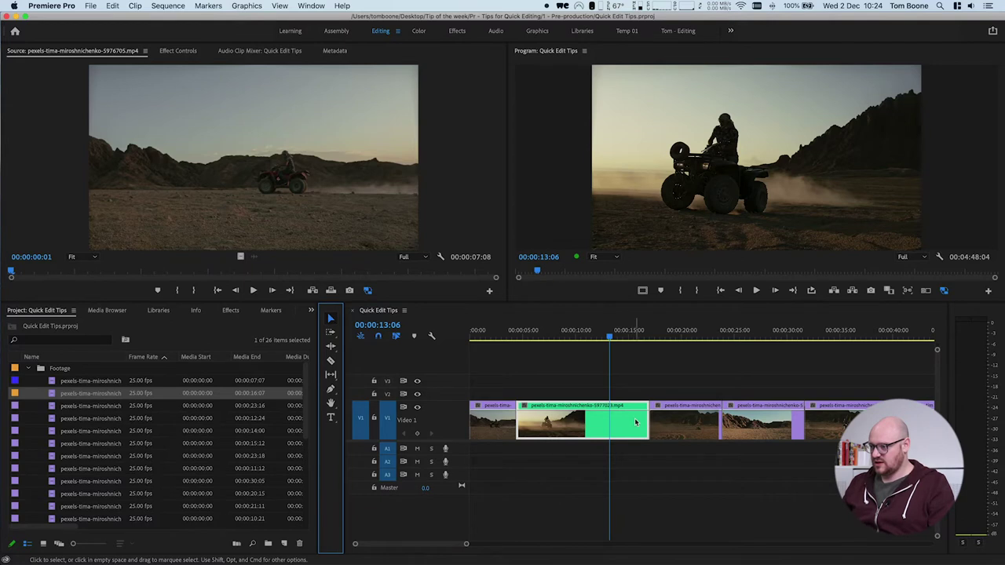
{"action": "left_click_drag", "start_coordinate": [641, 418], "coordinate": [610, 419]}
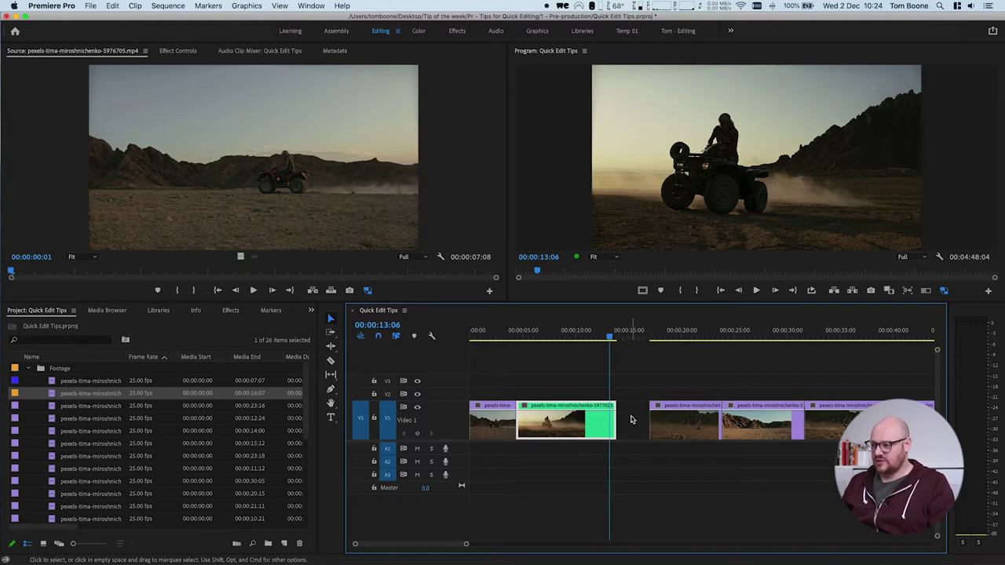
{"action": "left_click", "coordinate": [631, 420]}
{"action": "key", "text": "Delete"}
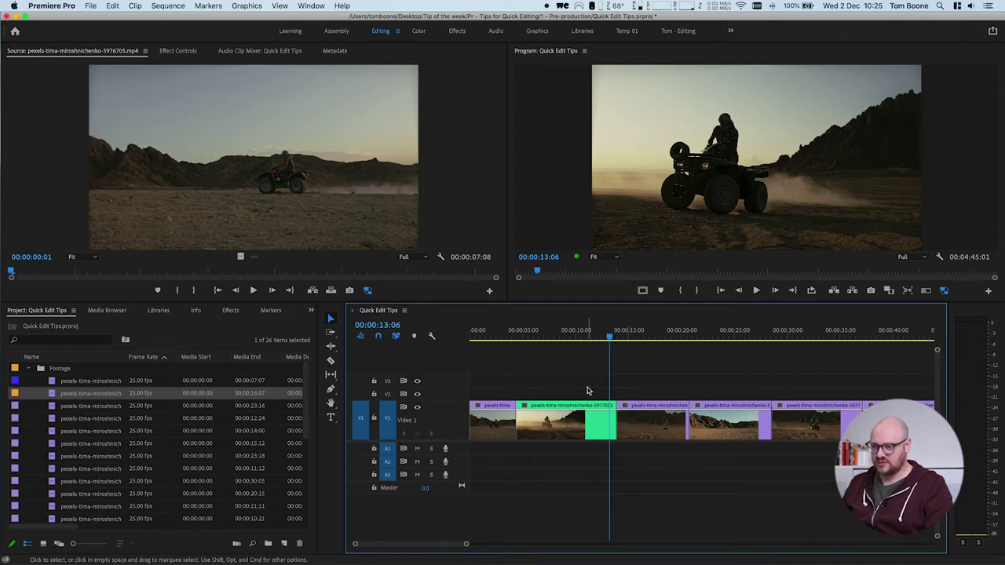
Step: Use the Ripple Edit tool to shorten the green clip's end by about 3 seconds and lengthen it by about 4 seconds
{"action": "left_click", "coordinate": [331, 347]}
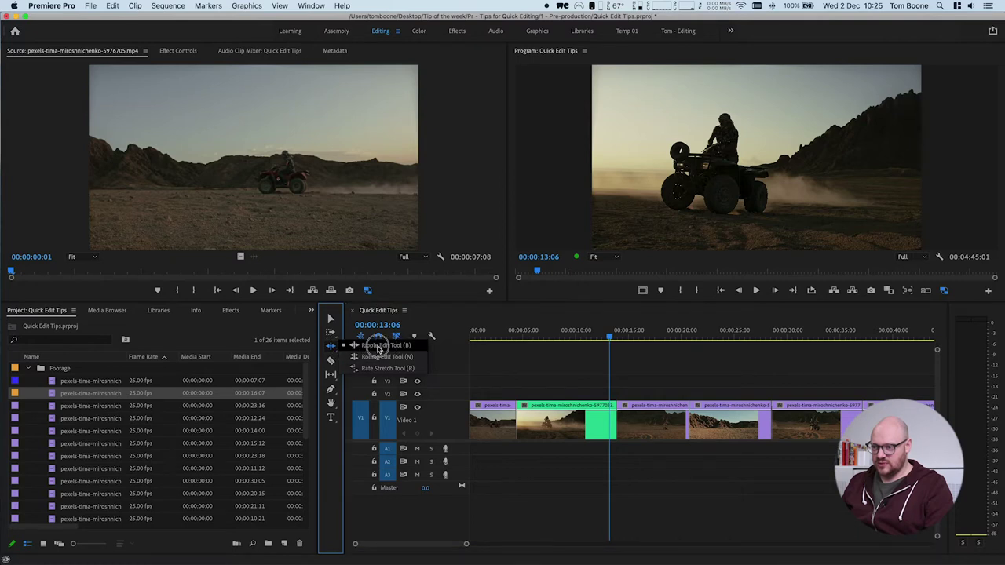
{"action": "left_click", "coordinate": [330, 349]}
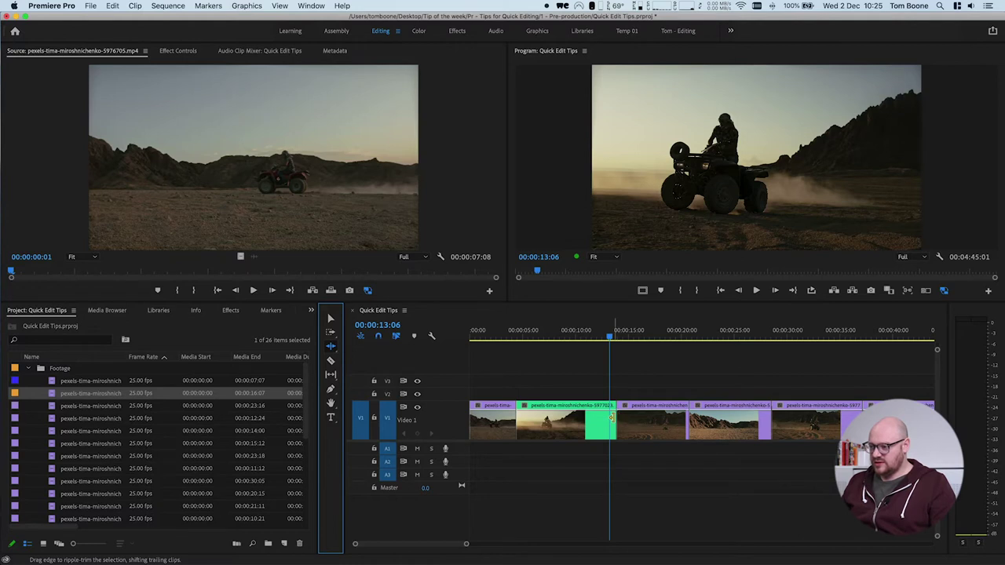
{"action": "left_click_drag", "start_coordinate": [611, 419], "coordinate": [586, 420]}
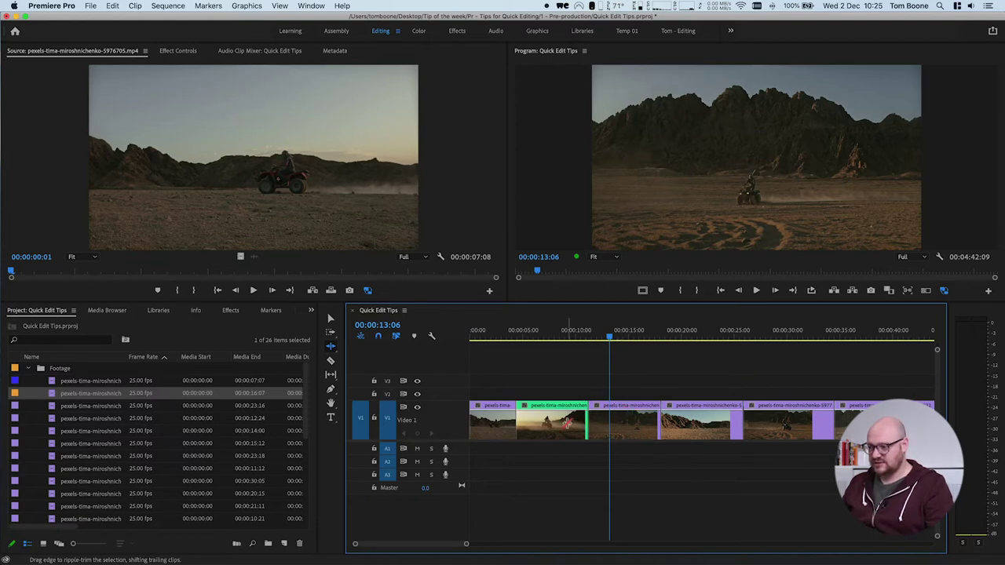
{"action": "left_click_drag", "start_coordinate": [586, 420], "coordinate": [624, 421]}
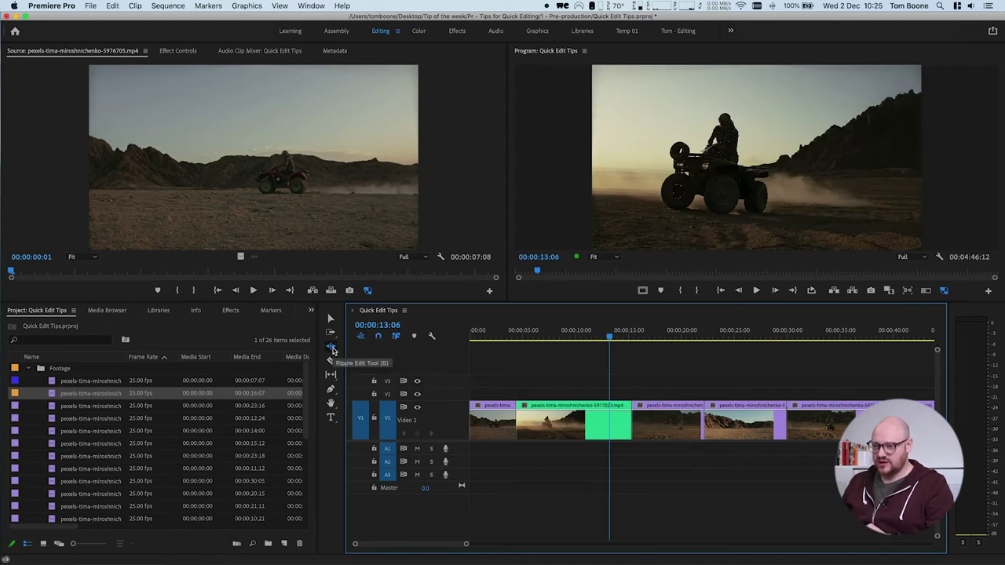
Step: Use the Rolling Edit tool to shift the cut after the green clip about 1 second earlier
{"action": "left_click_drag", "start_coordinate": [332, 350], "coordinate": [376, 361]}
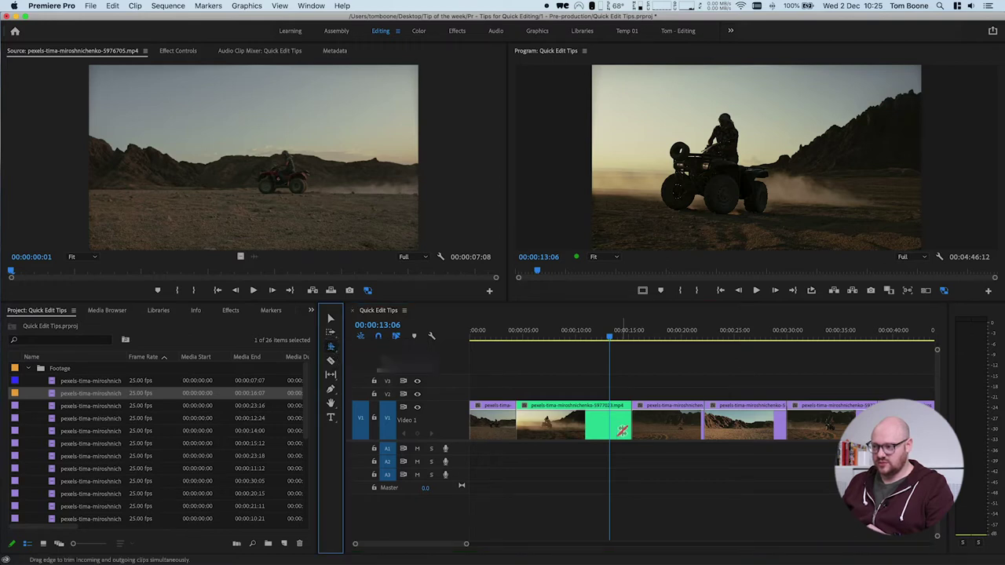
{"action": "left_click", "coordinate": [630, 423]}
{"action": "mouse_move", "coordinate": [631, 423]}
{"action": "left_mouse_down"}
{"action": "mouse_move", "coordinate": [598, 424]}
{"action": "mouse_move", "coordinate": [620, 424]}
{"action": "left_mouse_up"}
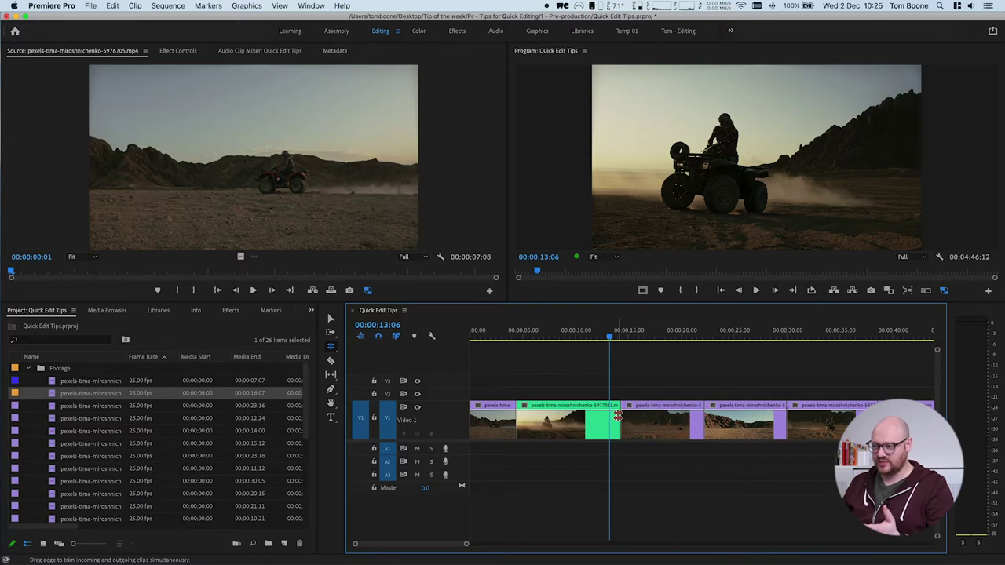
Step: With the Selection tool, roll the cut after the green clip about 2 seconds earlier and back about 2.5 seconds later
{"action": "left_click", "coordinate": [331, 318]}
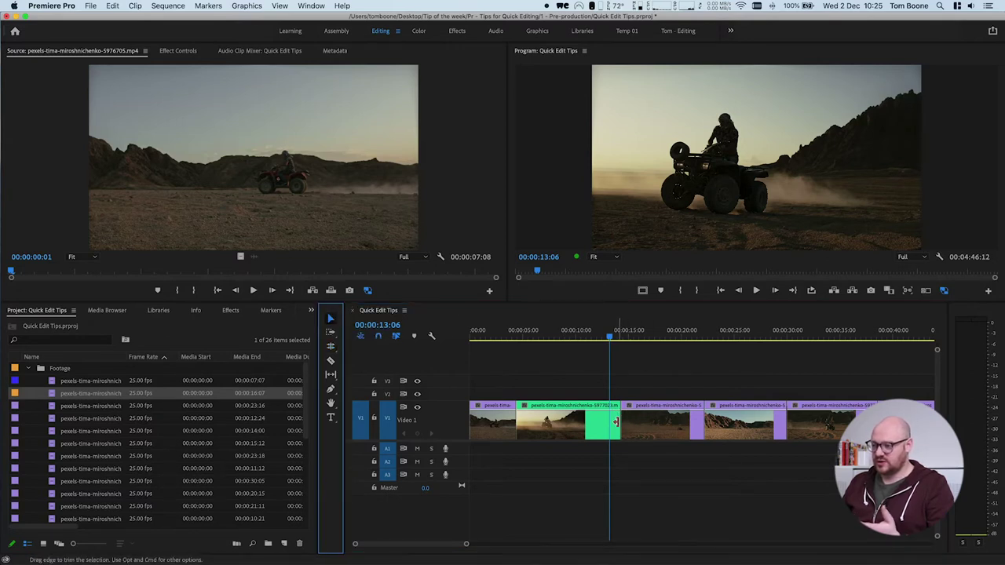
{"action": "left_click_drag", "start_coordinate": [617, 422], "coordinate": [601, 422]}
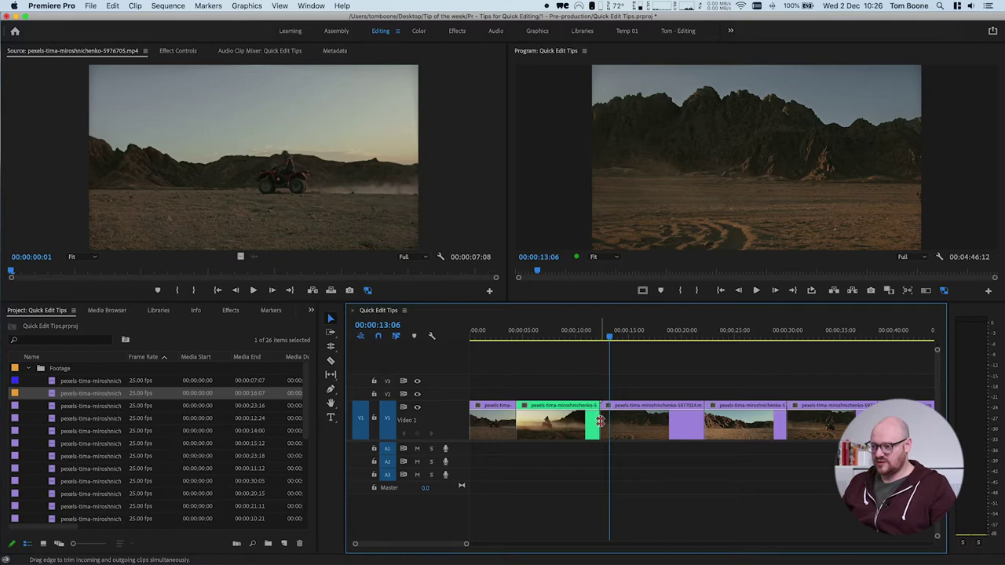
{"action": "left_click_drag", "start_coordinate": [597, 426], "coordinate": [621, 422]}
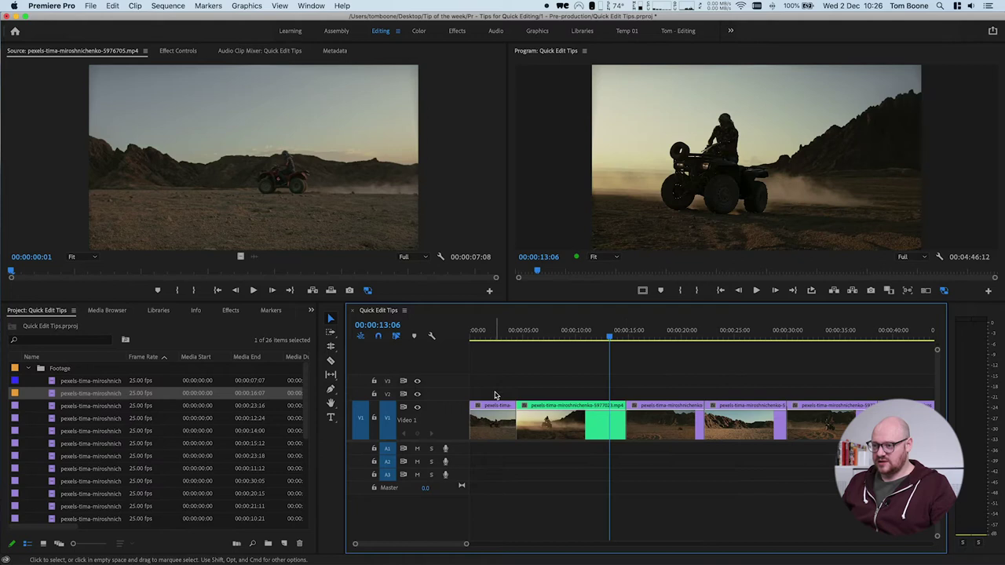
Step: Keeping the Selection tool, ripple-trim the green clip's end about 3 seconds shorter and roll that cut slightly later
{"action": "left_click", "coordinate": [329, 349]}
{"action": "left_click_drag", "start_coordinate": [620, 421], "coordinate": [587, 421]}
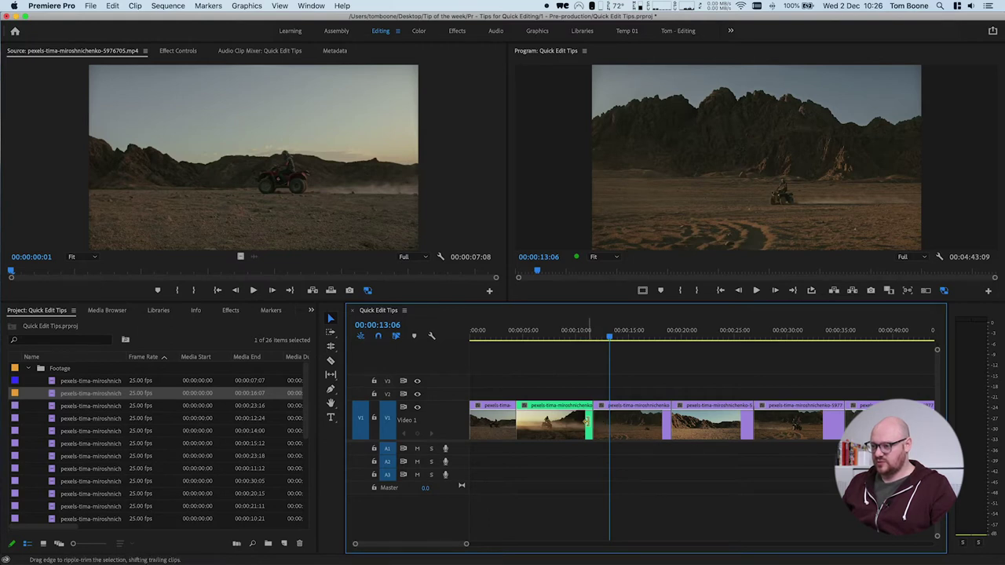
{"action": "mouse_move", "coordinate": [590, 421]}
{"action": "left_mouse_down"}
{"action": "mouse_move", "coordinate": [628, 422]}
{"action": "mouse_move", "coordinate": [593, 422]}
{"action": "left_mouse_up"}
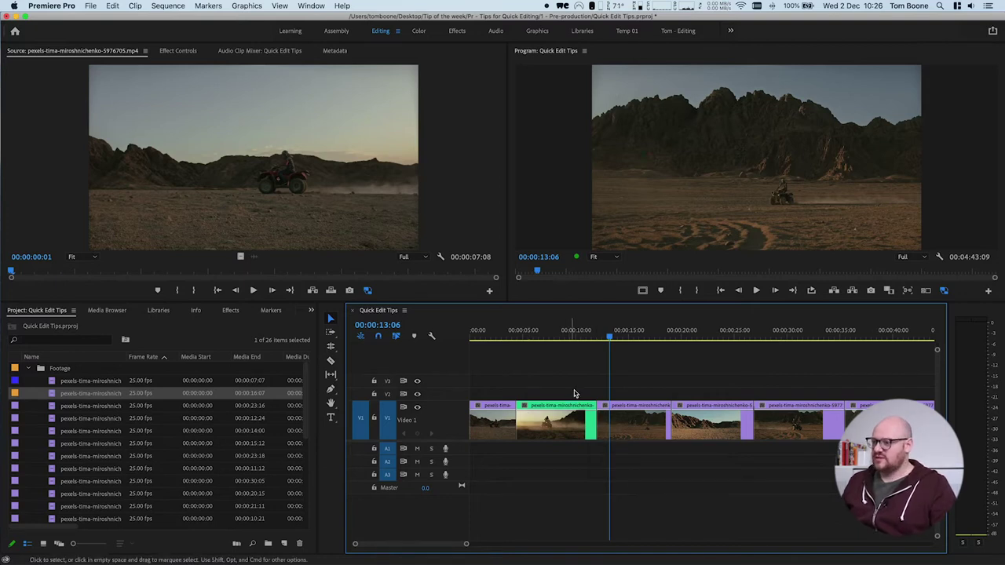
Step: Play the sequence from 00:00:10:03 to 00:00:16:21 and select the clip under the playhead
{"action": "left_click_drag", "start_coordinate": [611, 338], "coordinate": [576, 372]}
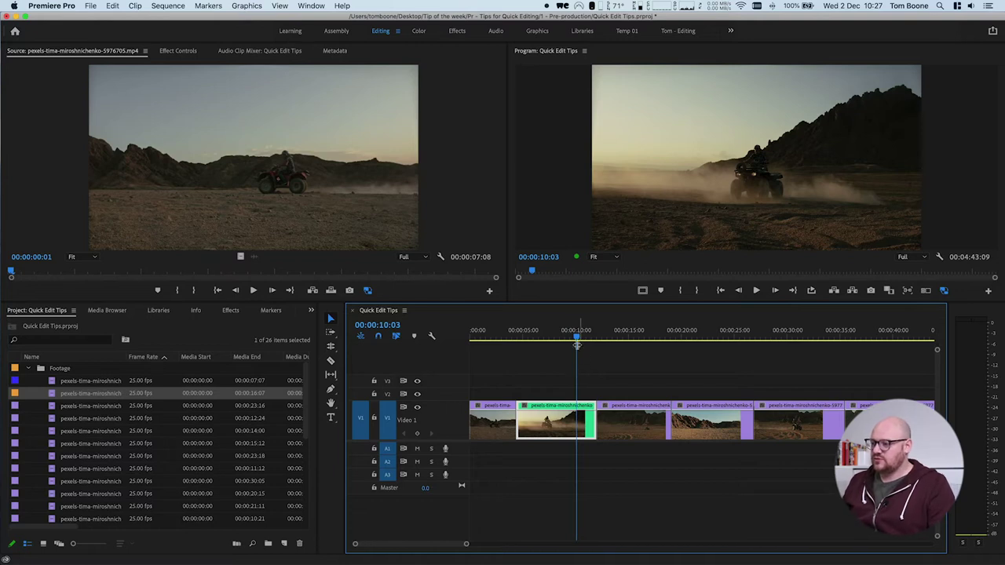
{"action": "key", "text": "j"}
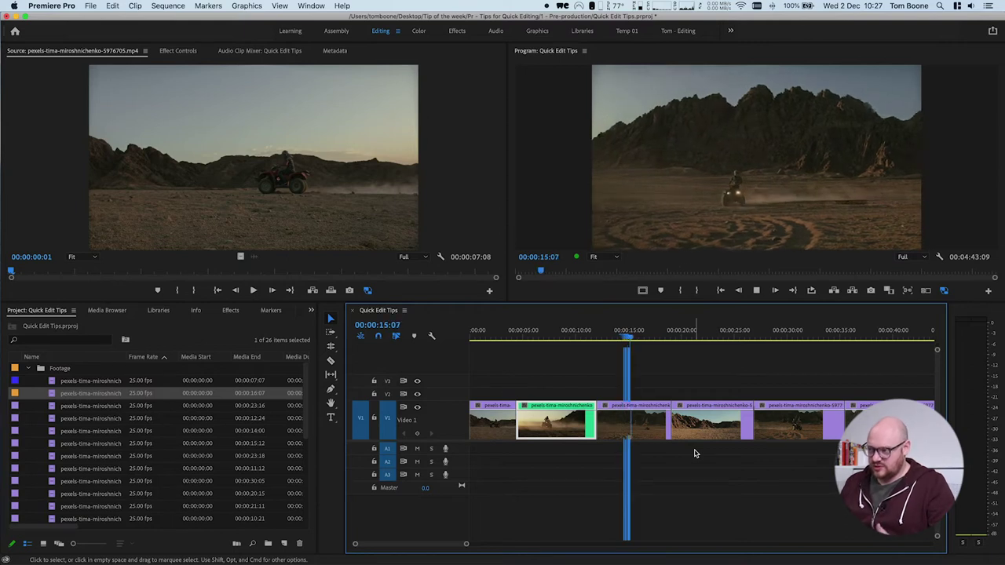
{"action": "key", "text": "space"}
{"action": "key", "text": "d"}
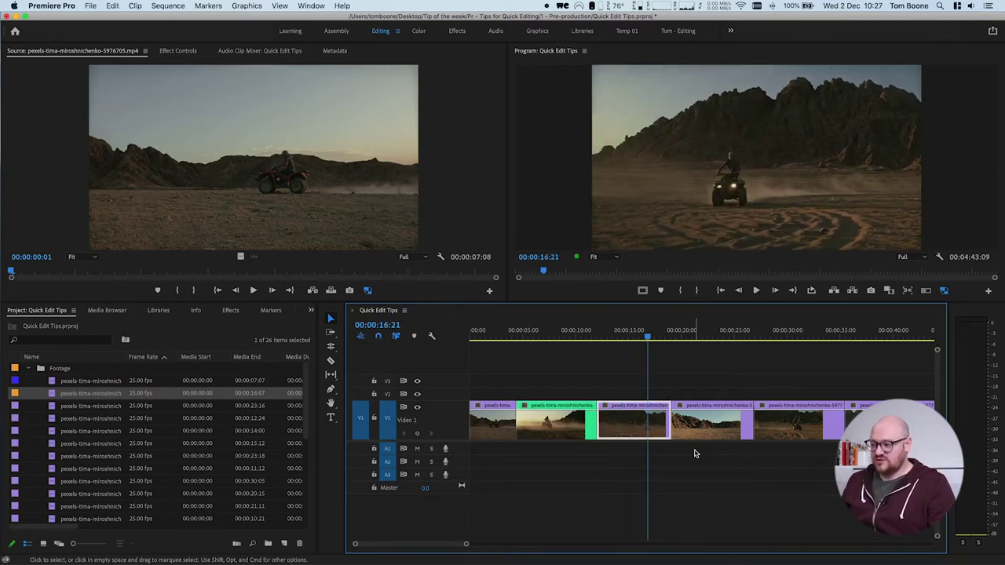
Step: Scrub through the sequence and return the playhead to the green clip at 00:00:08:23
{"action": "left_click_drag", "start_coordinate": [646, 336], "coordinate": [550, 352]}
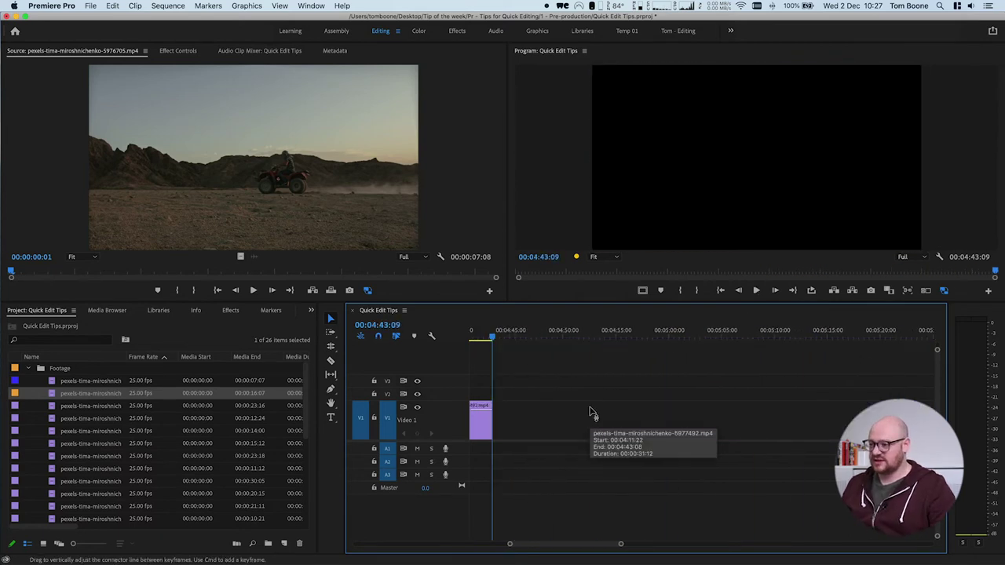
{"action": "scroll", "coordinate": [581, 403], "scroll_direction": "left", "scroll_amount": 15}
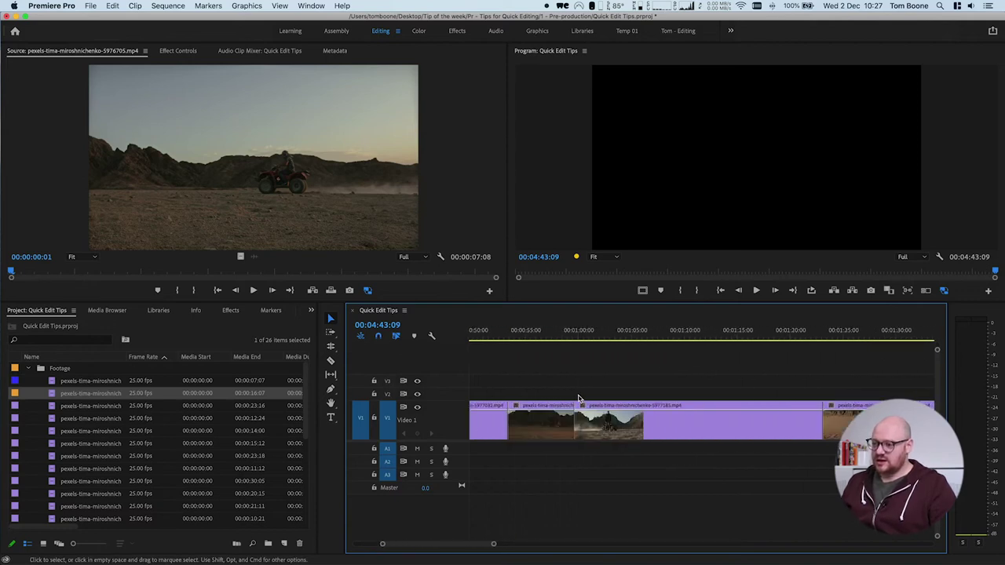
{"action": "scroll", "coordinate": [578, 398], "scroll_direction": "left", "scroll_amount": 3}
{"action": "left_click", "coordinate": [520, 336]}
{"action": "left_click_drag", "start_coordinate": [521, 336], "coordinate": [743, 346]}
{"action": "left_click_drag", "start_coordinate": [683, 351], "coordinate": [565, 348]}
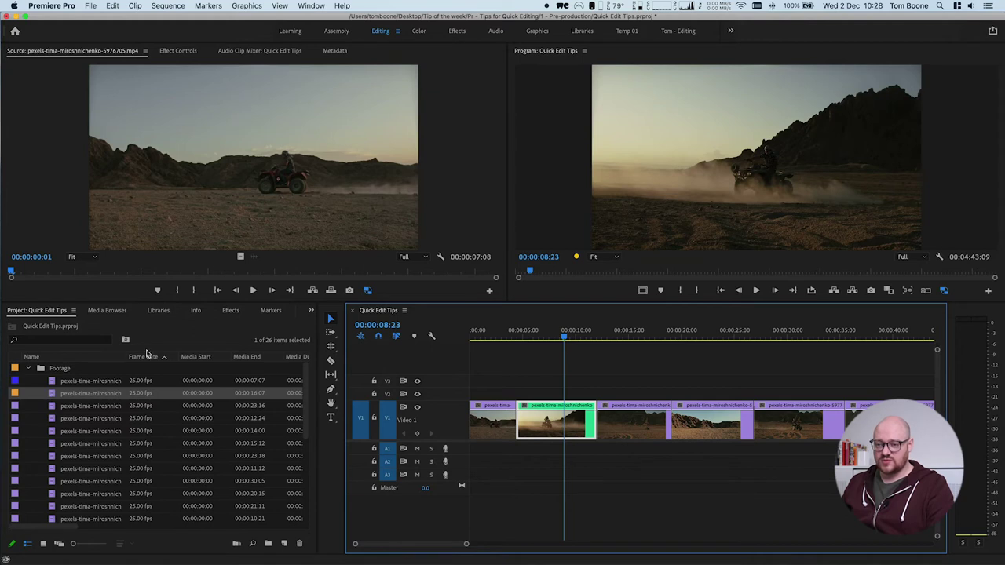
Step: Play the loaded clip in the source monitor and scrub it back to 00:00:04:17
{"action": "left_click", "coordinate": [165, 170]}
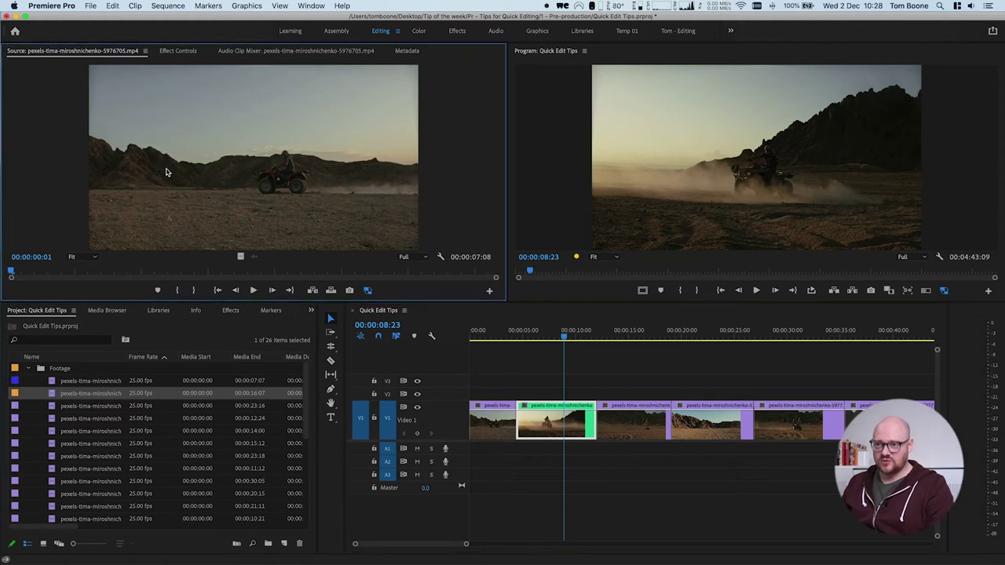
{"action": "key", "text": "space"}
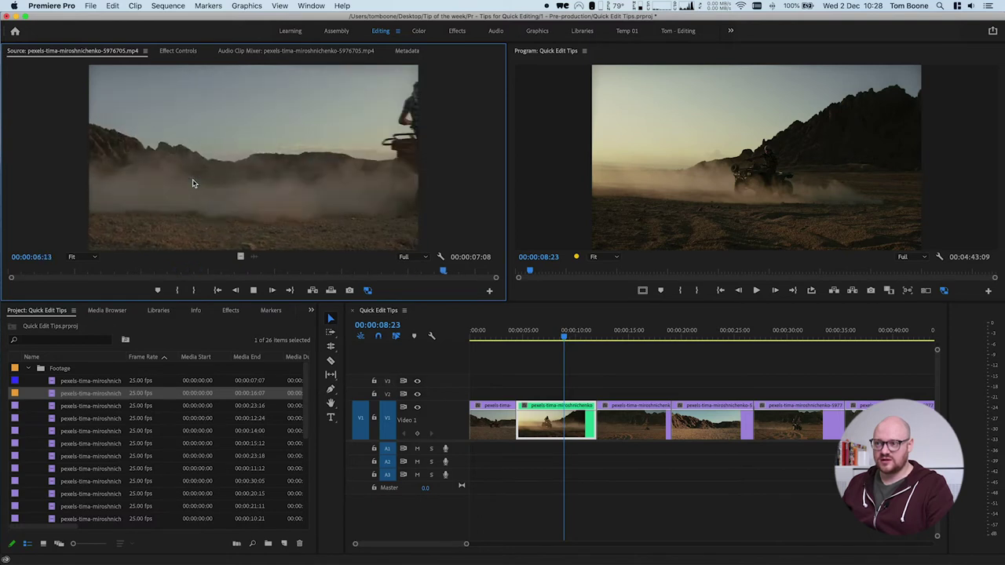
{"action": "left_click_drag", "start_coordinate": [389, 276], "coordinate": [325, 273]}
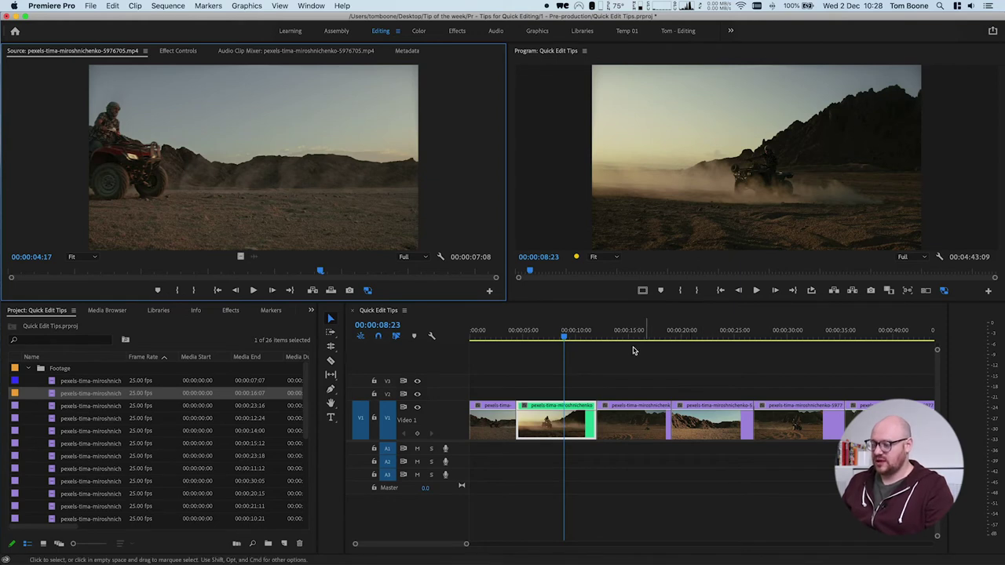
Step: Try placing the blue clip on V2 above the green clip, from the project bin and from the source monitor, undoing each placement
{"action": "left_click", "coordinate": [63, 381]}
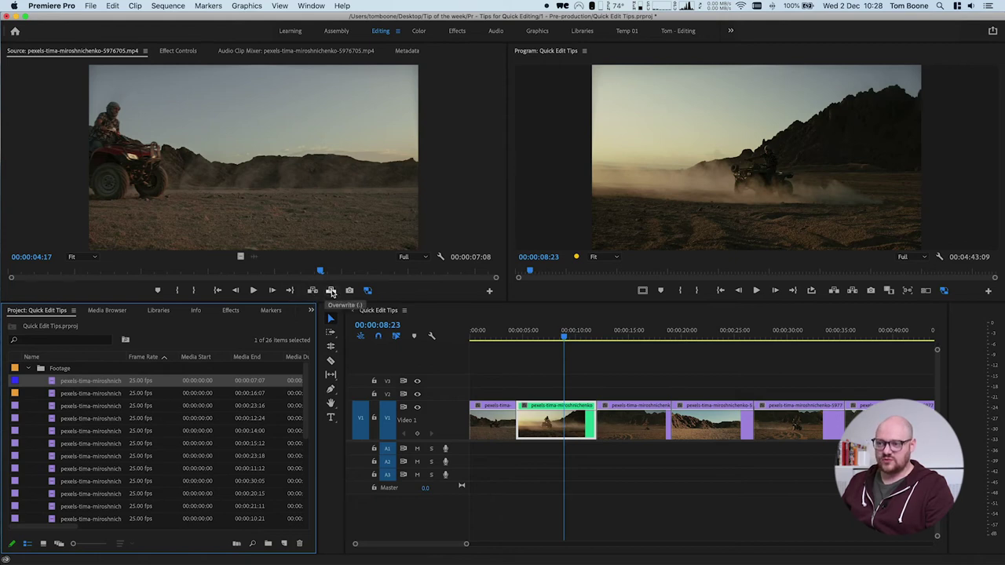
{"action": "left_click_drag", "start_coordinate": [56, 381], "coordinate": [552, 398]}
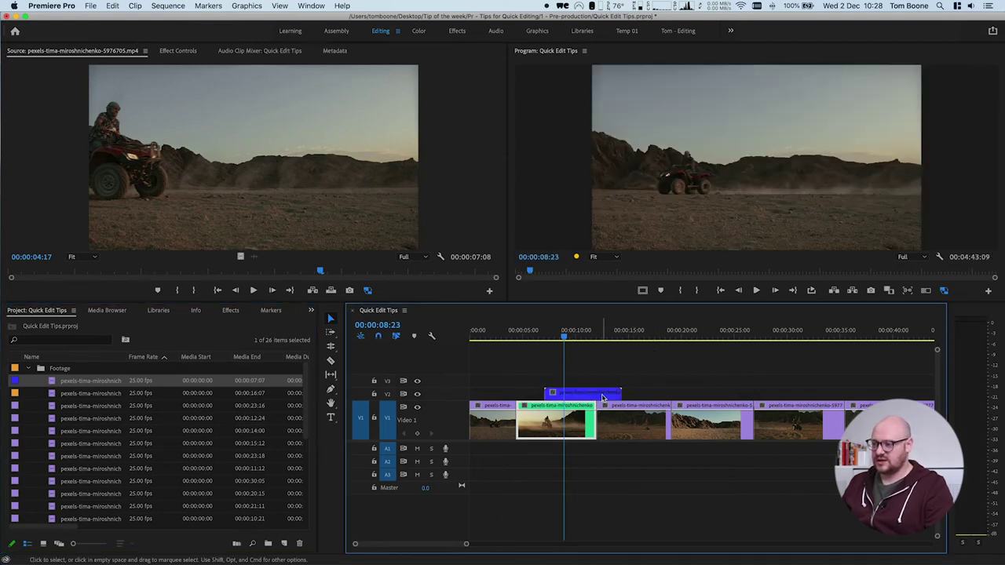
{"action": "key", "text": "super+z"}
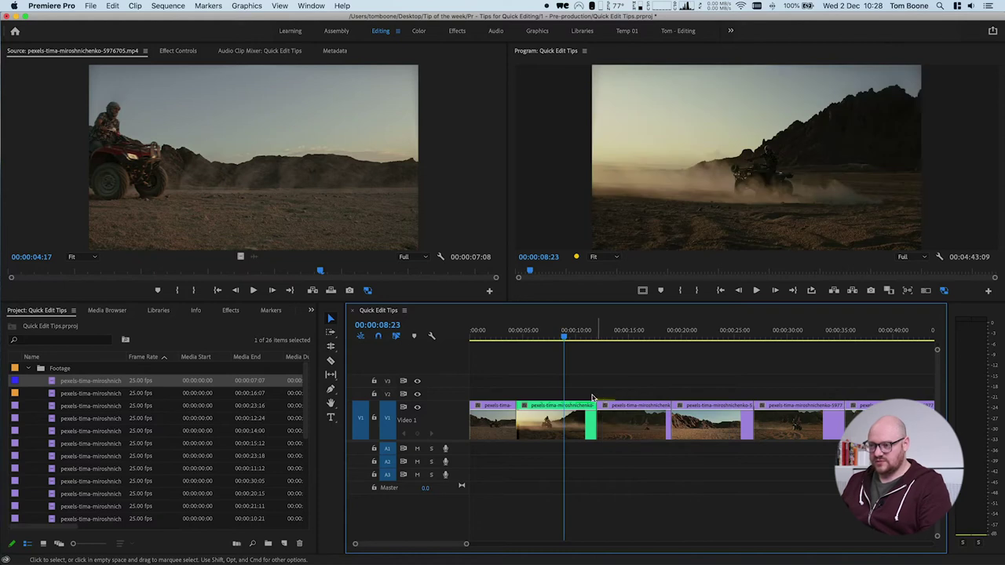
{"action": "left_click_drag", "start_coordinate": [191, 105], "coordinate": [550, 392]}
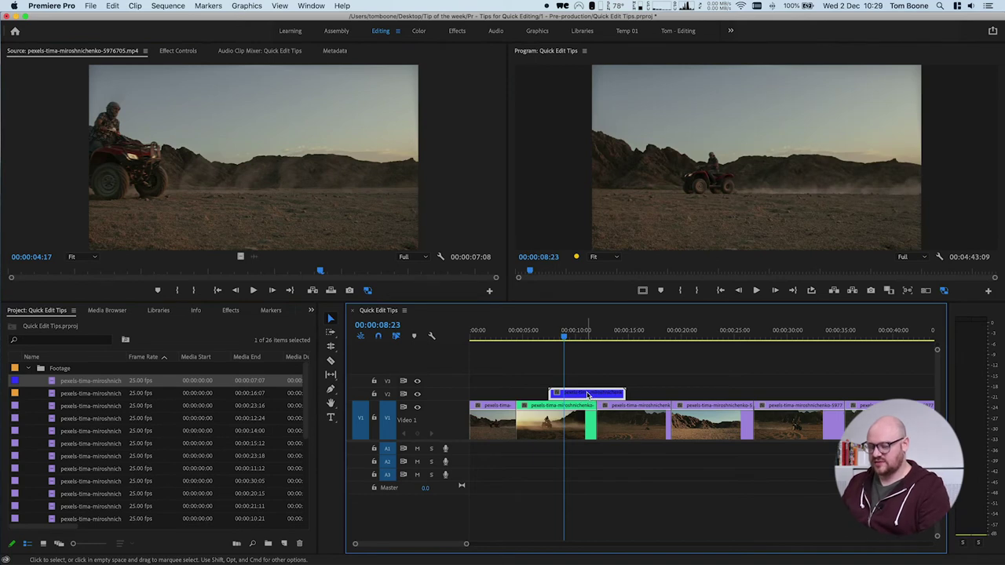
{"action": "key", "text": "super+z"}
Step: Position the playhead on the green clip at 00:00:07:17 and insert the blue clip from the bin before it
{"action": "left_click", "coordinate": [561, 420]}
{"action": "left_click_drag", "start_coordinate": [575, 333], "coordinate": [550, 334]}
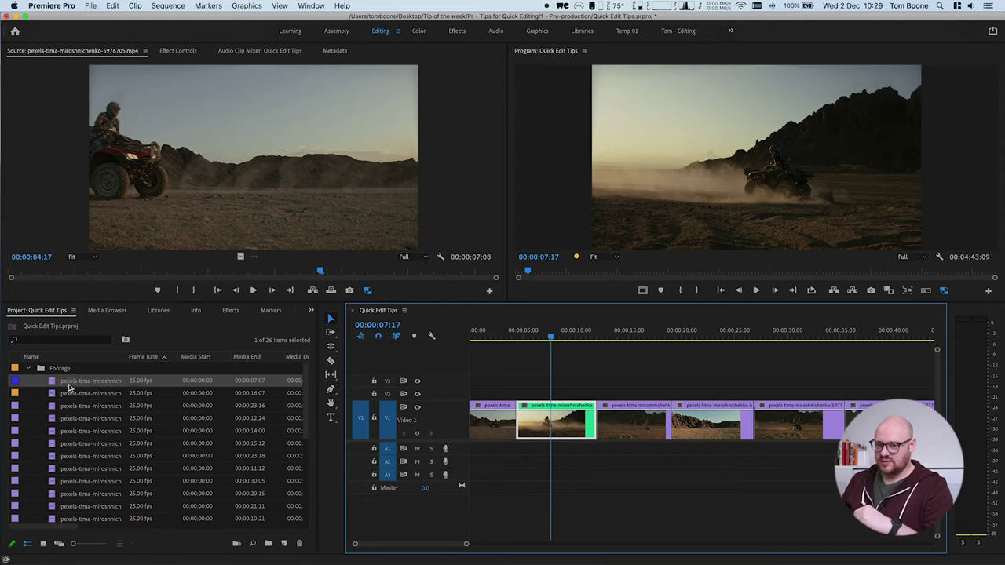
{"action": "left_click_drag", "start_coordinate": [64, 383], "coordinate": [599, 146]}
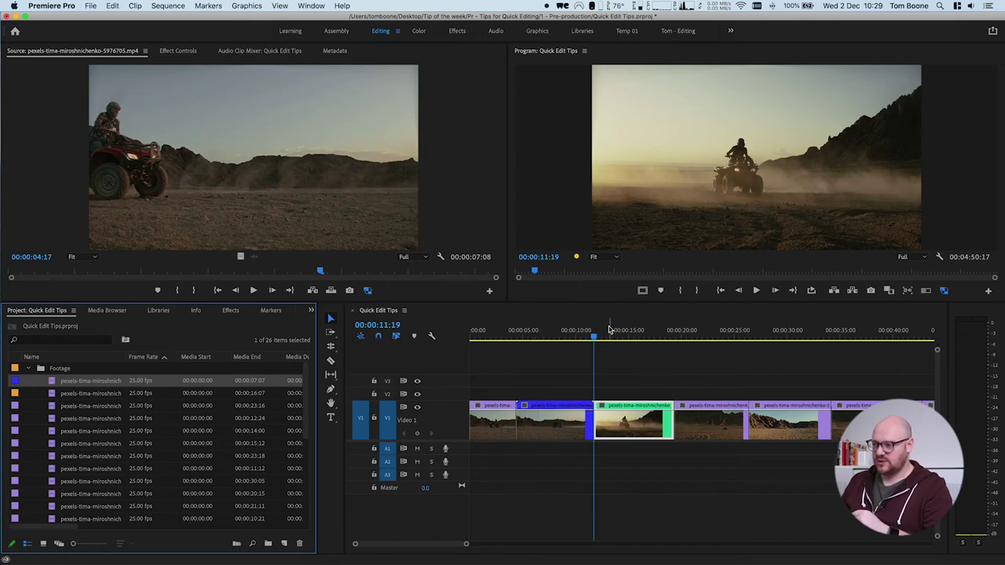
Step: Position the playhead on the green clip at 00:00:15:01 and insert the orange clip from the bin after it
{"action": "left_click_drag", "start_coordinate": [594, 336], "coordinate": [625, 339]}
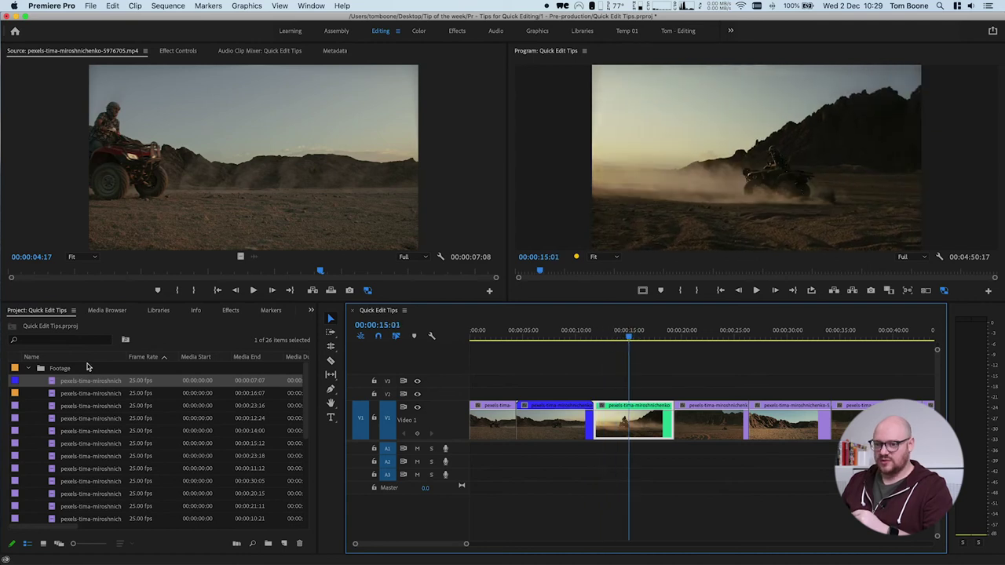
{"action": "left_click_drag", "start_coordinate": [51, 396], "coordinate": [912, 186]}
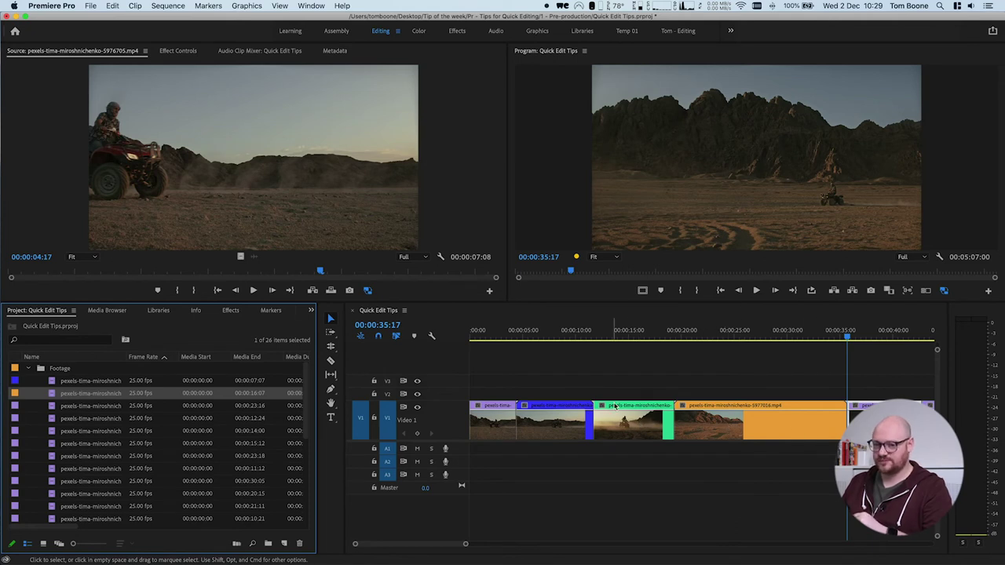
Step: Position the playhead at 00:00:14:09 and overlay the blue bin clip on the track above the green clip
{"action": "left_click", "coordinate": [712, 335]}
{"action": "left_click_drag", "start_coordinate": [712, 334], "coordinate": [621, 336]}
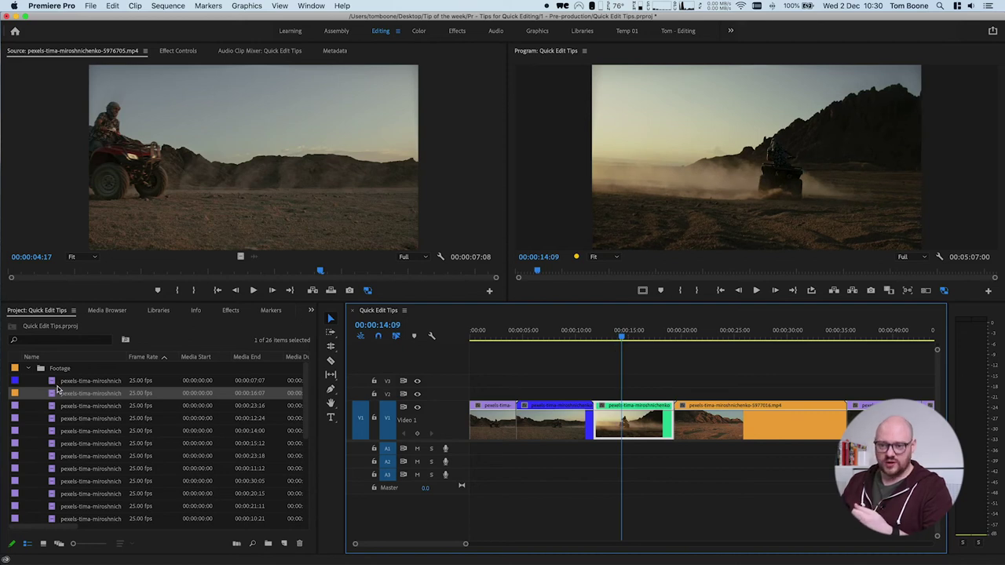
{"action": "left_click_drag", "start_coordinate": [52, 383], "coordinate": [734, 84]}
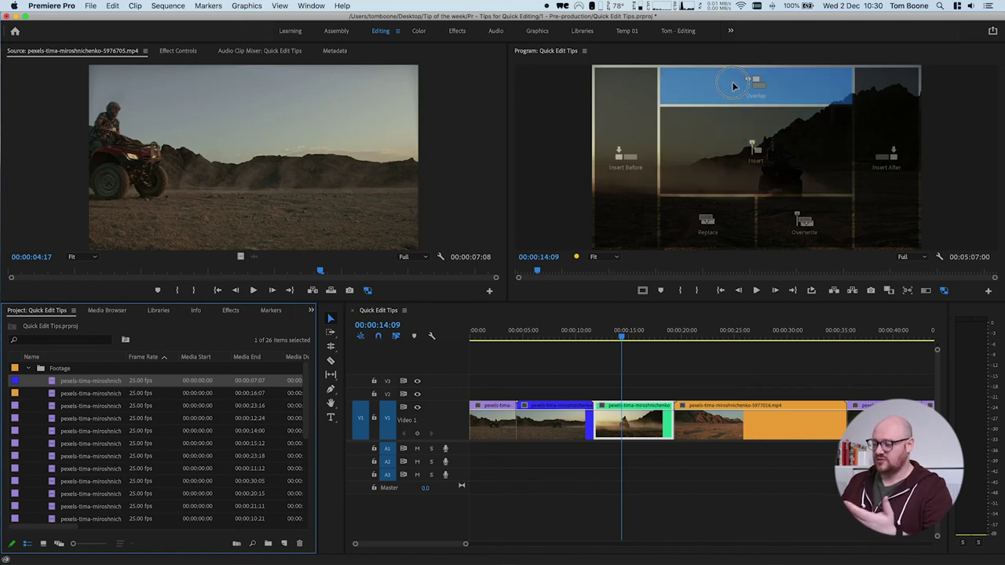
{"action": "left_click_drag", "start_coordinate": [734, 85], "coordinate": [733, 85]}
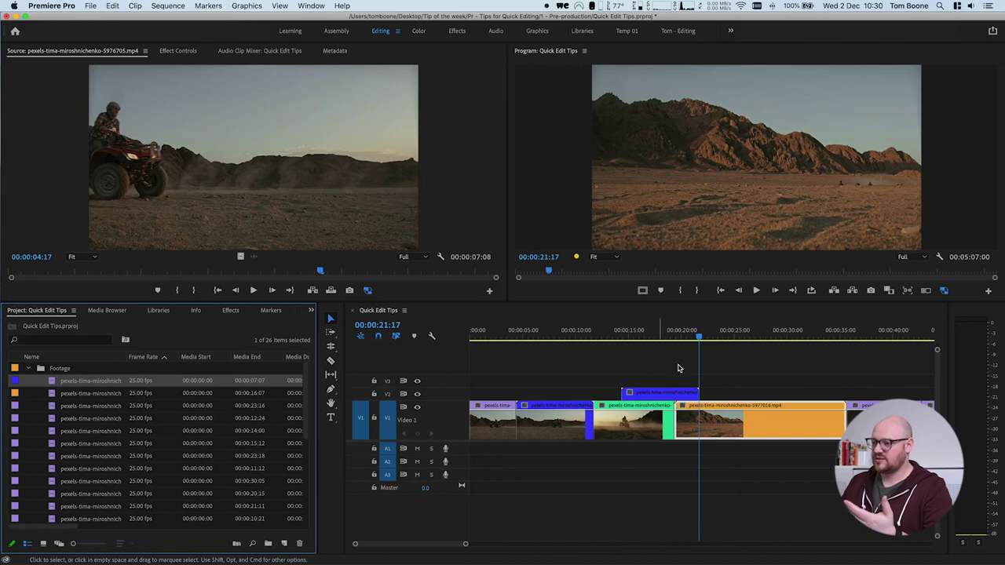
Step: Delete the blue clip from V2 and position the playhead at 00:00:14:11 on the green clip
{"action": "left_click_drag", "start_coordinate": [698, 337], "coordinate": [633, 339]}
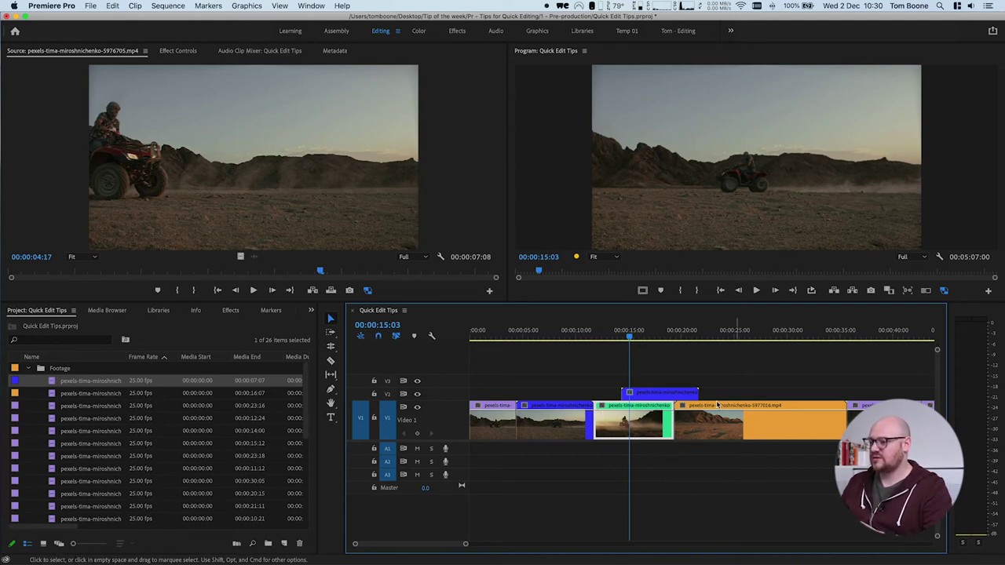
{"action": "left_click", "coordinate": [642, 394]}
{"action": "left_click_drag", "start_coordinate": [629, 336], "coordinate": [672, 343]}
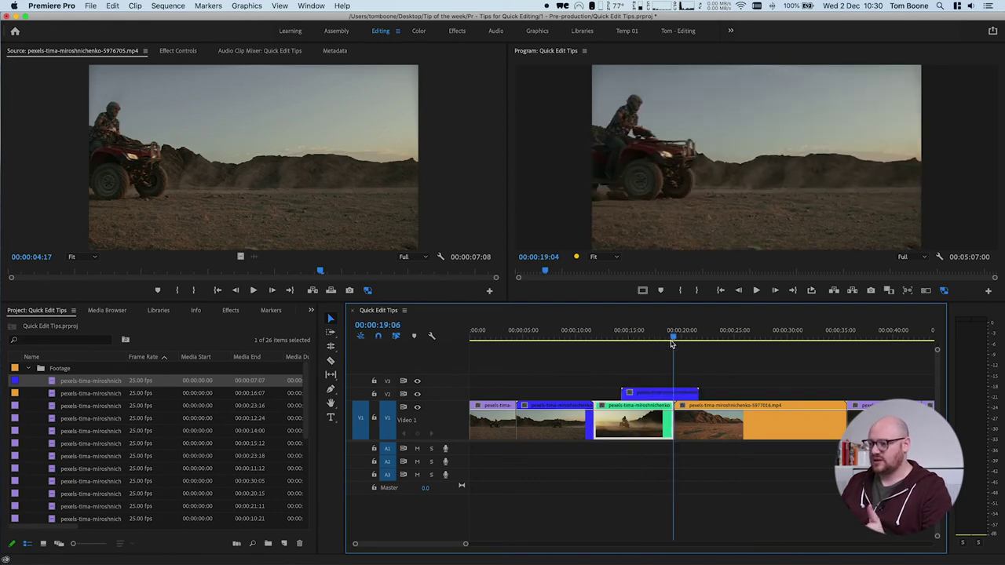
{"action": "left_click", "coordinate": [643, 396]}
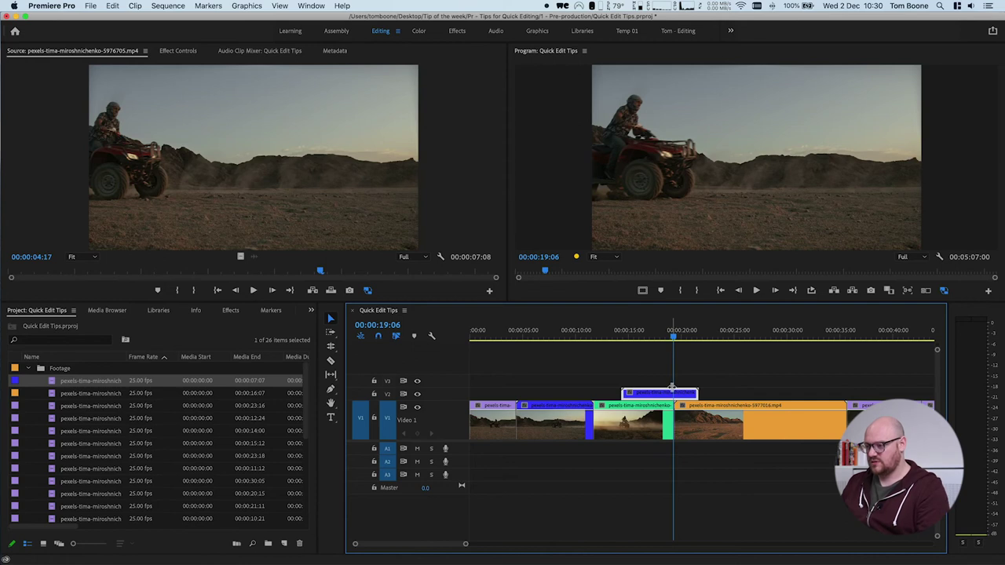
{"action": "key", "text": "Delete"}
{"action": "left_click", "coordinate": [671, 340]}
{"action": "left_click_drag", "start_coordinate": [672, 343], "coordinate": [620, 341]}
{"action": "left_click", "coordinate": [632, 423]}
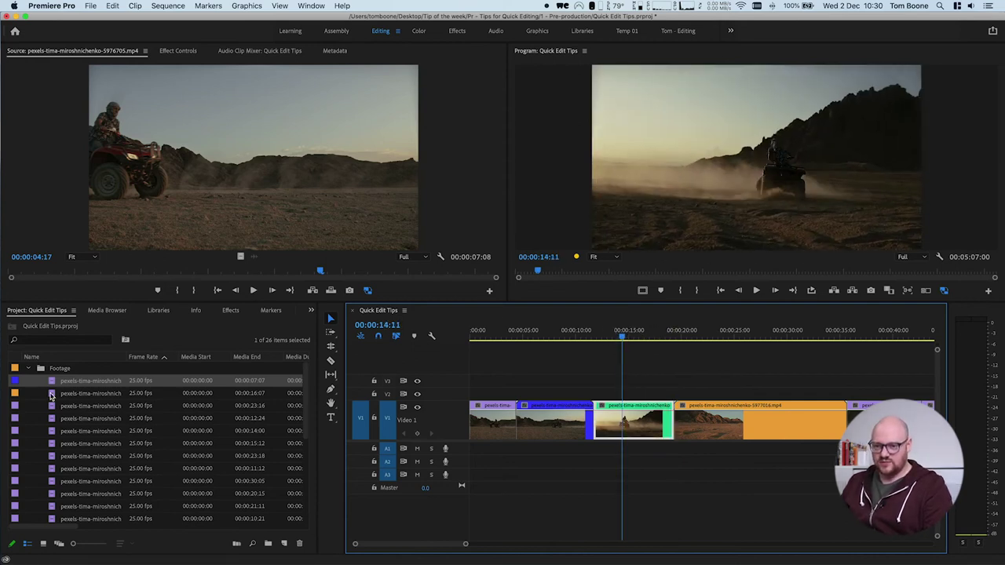
Step: Try inserting the orange bin clip at the playhead inside the green clip, and undo the insertion
{"action": "left_click_drag", "start_coordinate": [51, 393], "coordinate": [747, 143]}
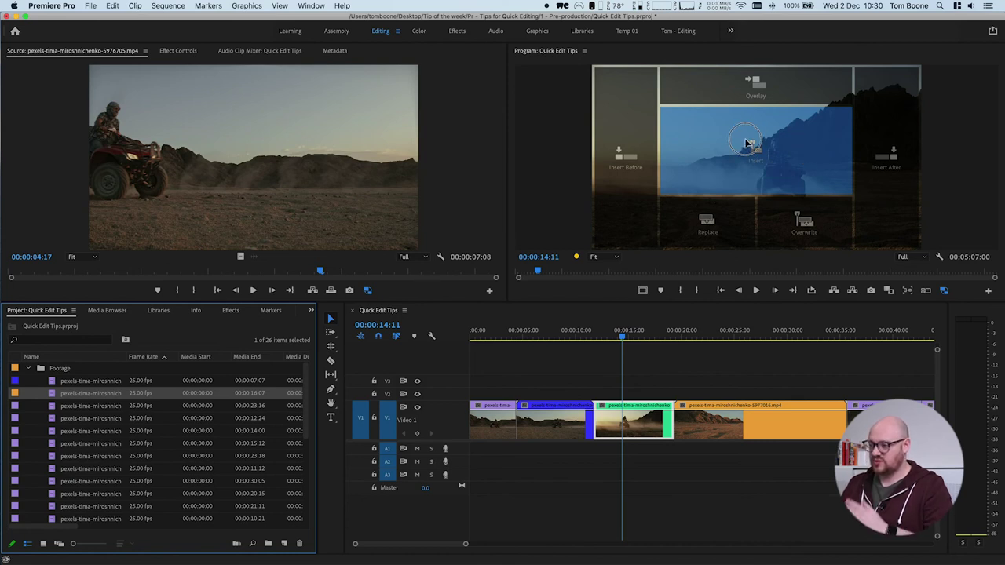
{"action": "left_click_drag", "start_coordinate": [747, 143], "coordinate": [779, 143]}
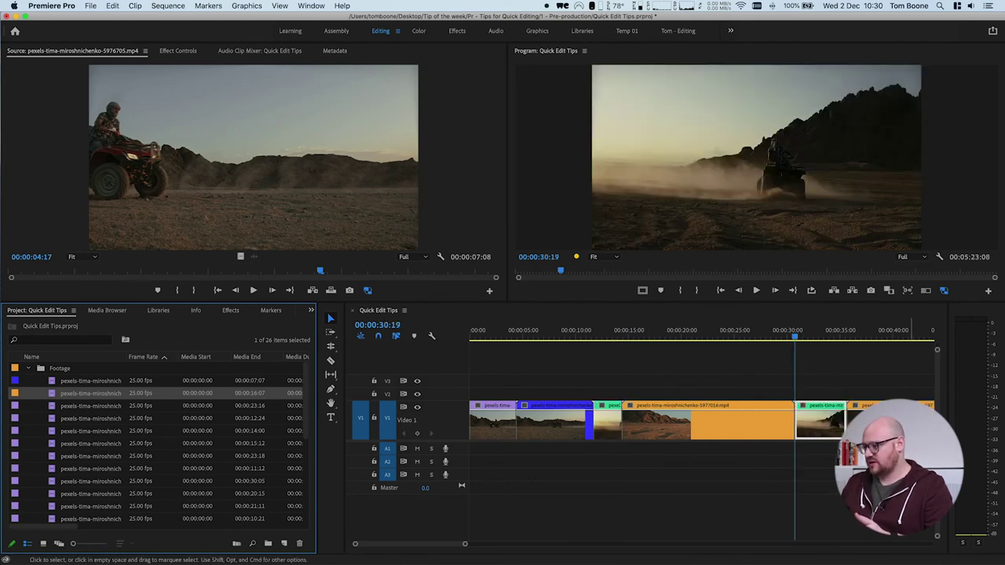
{"action": "scroll", "coordinate": [789, 439], "scroll_direction": "right", "scroll_amount": 2}
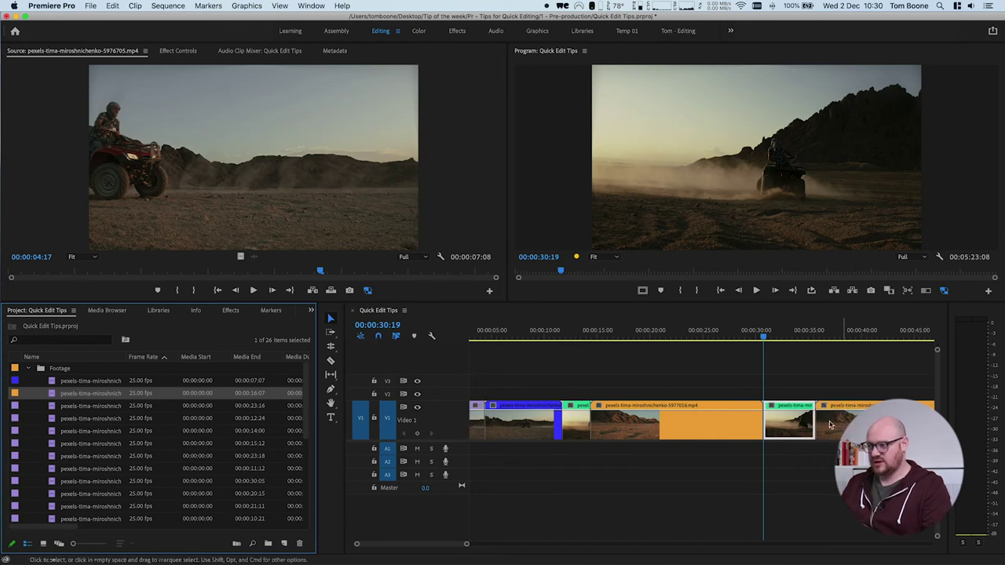
{"action": "left_click_drag", "start_coordinate": [763, 337], "coordinate": [695, 346]}
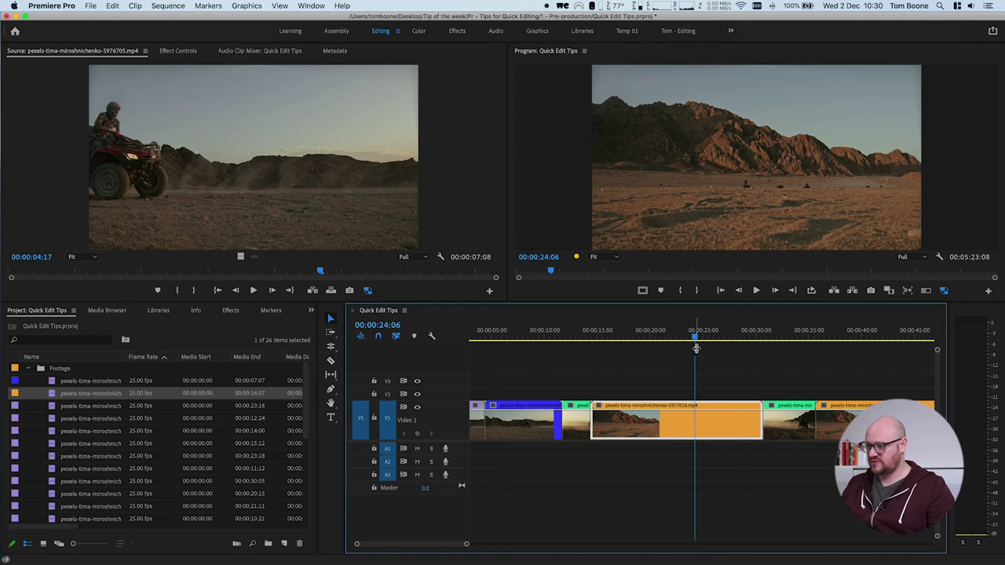
{"action": "key", "text": "super+z"}
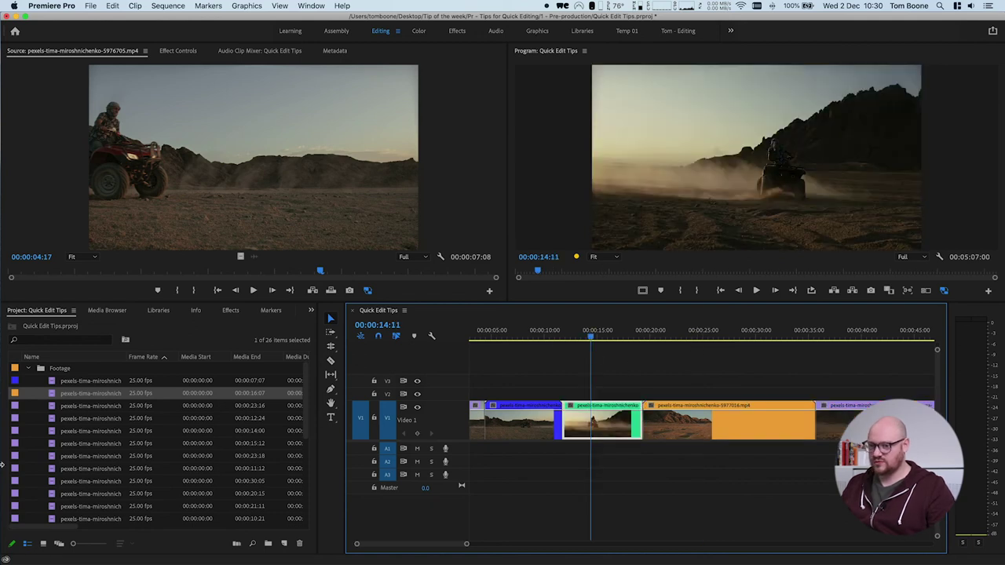
Step: Try overwriting the timeline from the playhead with the orange bin clip, and undo the overwrite
{"action": "left_click_drag", "start_coordinate": [51, 398], "coordinate": [800, 226]}
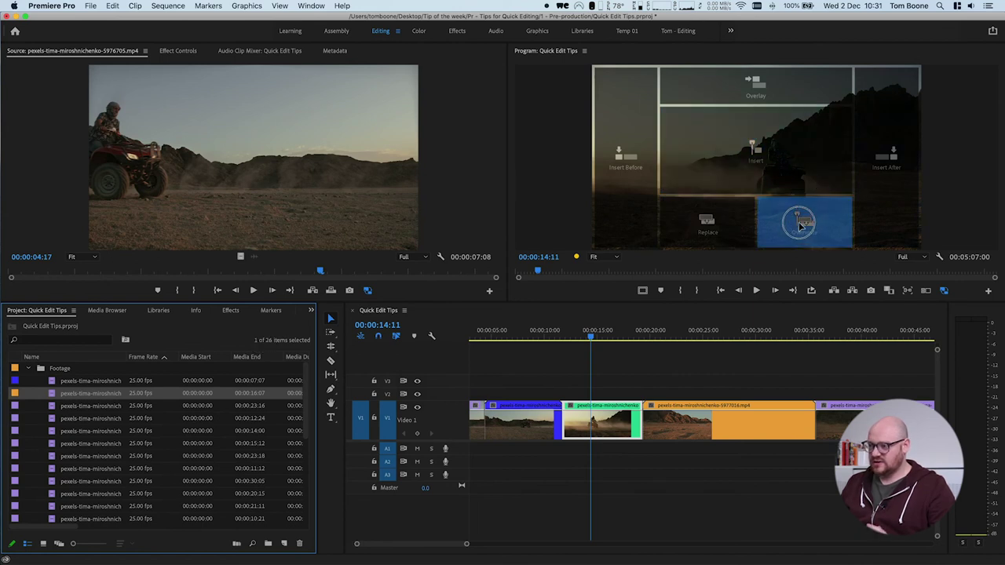
{"action": "left_click_drag", "start_coordinate": [801, 225], "coordinate": [798, 221]}
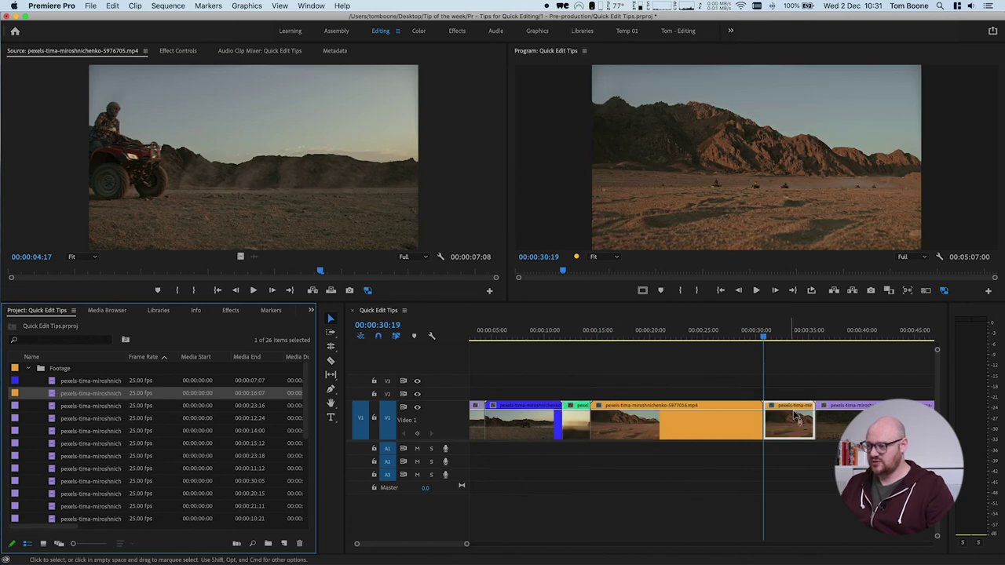
{"action": "left_click_drag", "start_coordinate": [762, 335], "coordinate": [597, 355]}
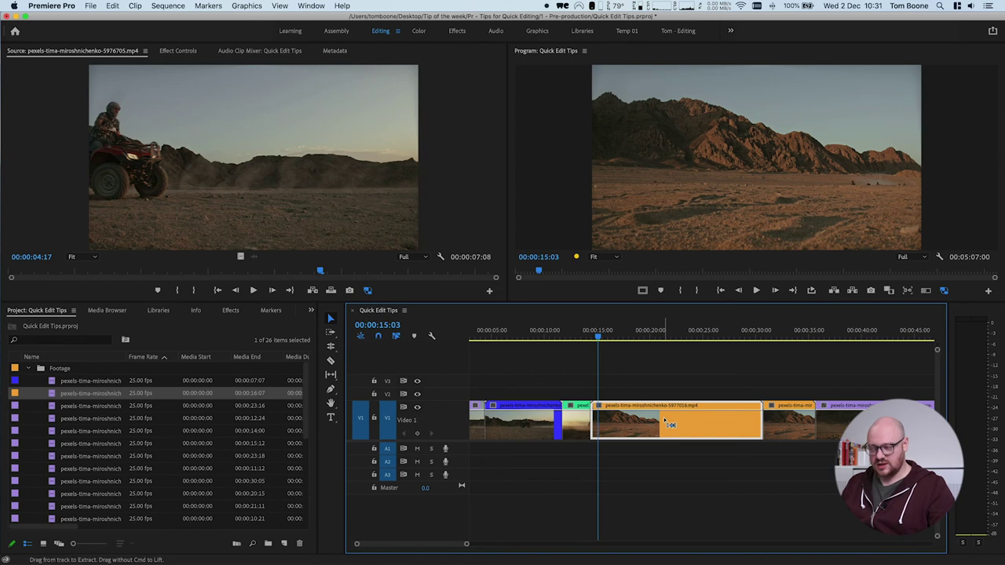
{"action": "left_click_drag", "start_coordinate": [663, 417], "coordinate": [715, 417]}
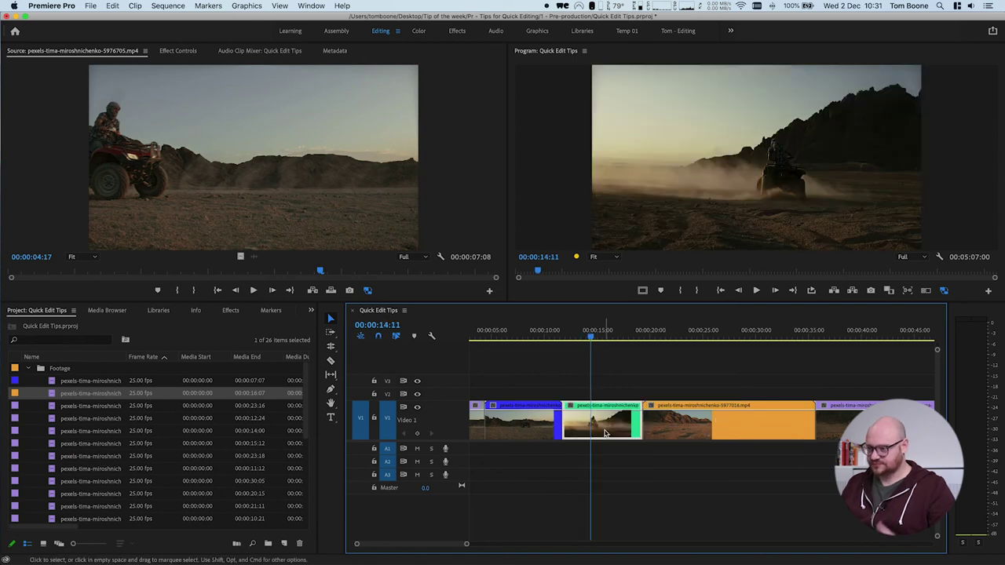
Step: Replace the footage of the green timeline clip with the orange bin clip
{"action": "left_click_drag", "start_coordinate": [56, 399], "coordinate": [694, 226]}
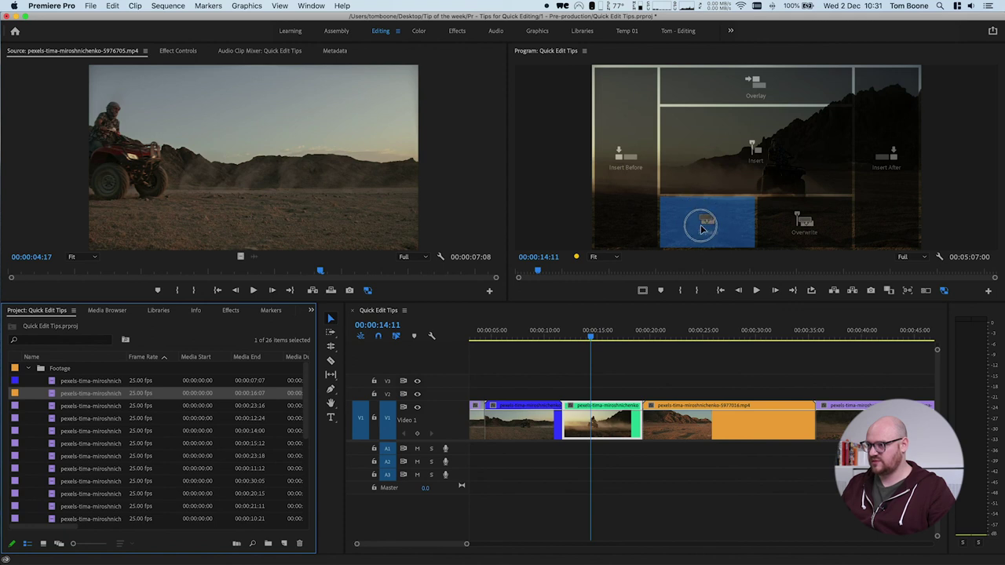
{"action": "left_click_drag", "start_coordinate": [703, 227], "coordinate": [703, 228]}
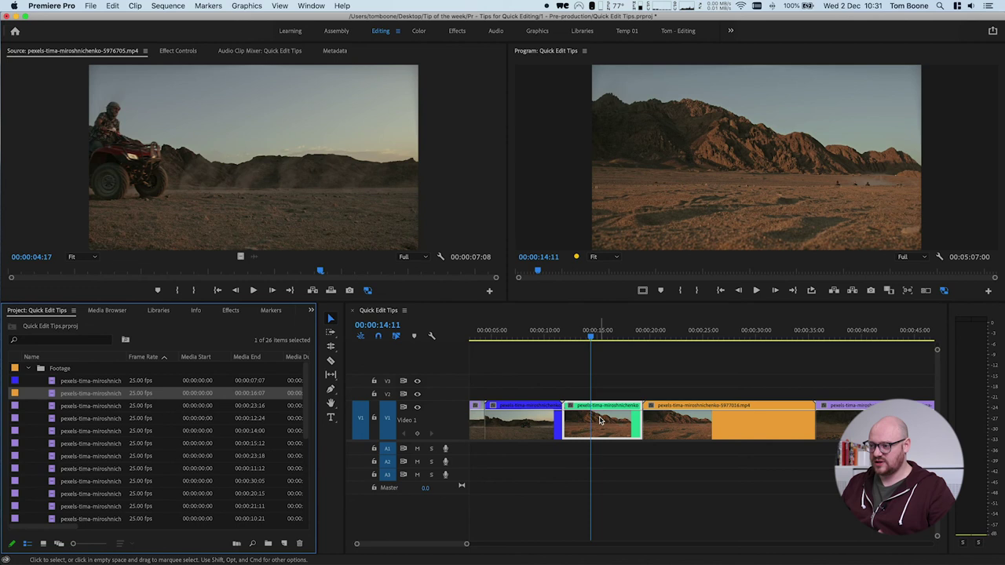
Step: Position the playhead at 00:00:21:17 on the orange timeline clip and replace its footage with the blue bin clip
{"action": "left_click_drag", "start_coordinate": [591, 339], "coordinate": [668, 337]}
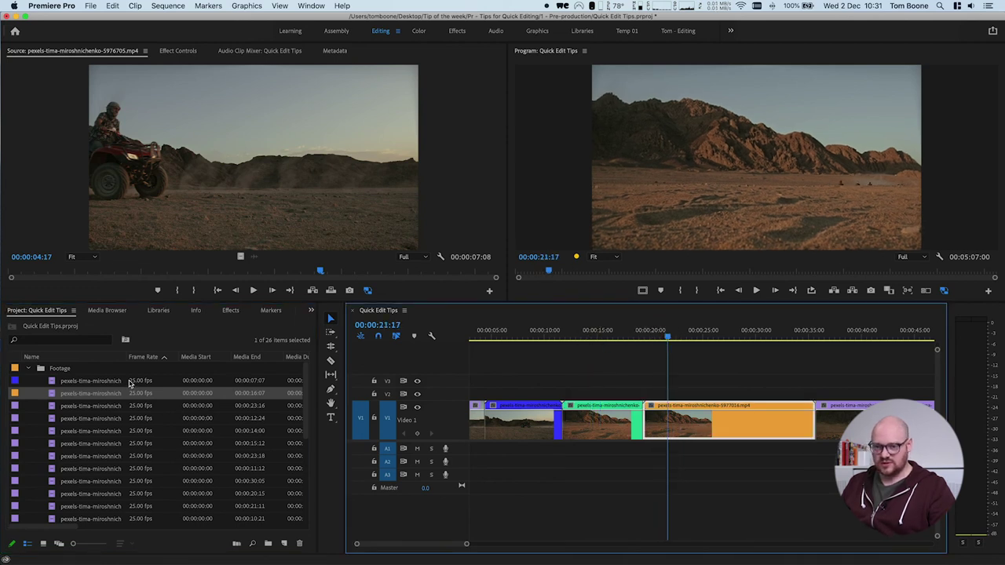
{"action": "left_click_drag", "start_coordinate": [51, 383], "coordinate": [722, 228]}
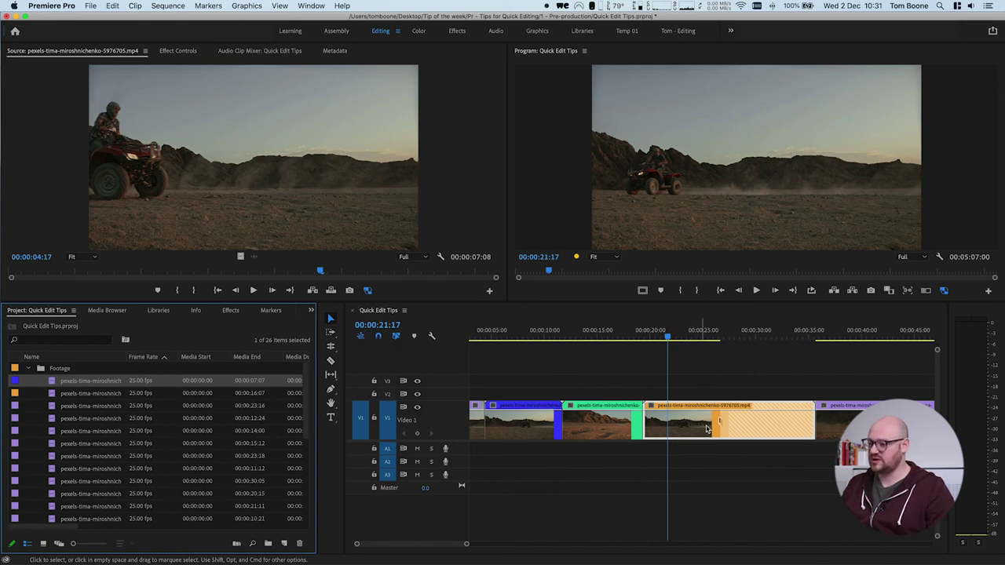
{"action": "left_click_drag", "start_coordinate": [693, 337], "coordinate": [737, 346]}
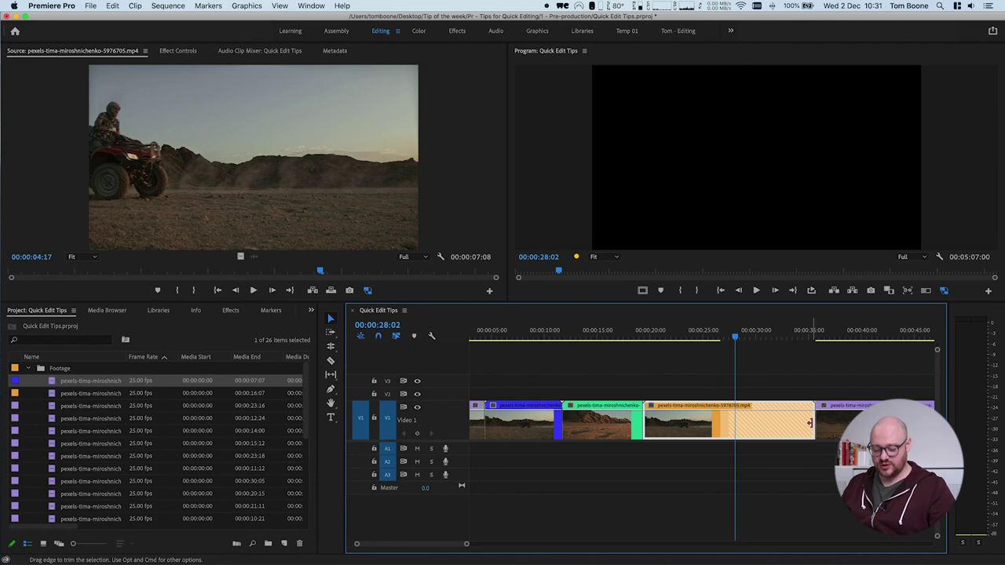
Step: Ripple trim the end of the replaced orange clip to remove its empty hatched section, and scrub back to 00:00:23:23
{"action": "key", "text": "super"}
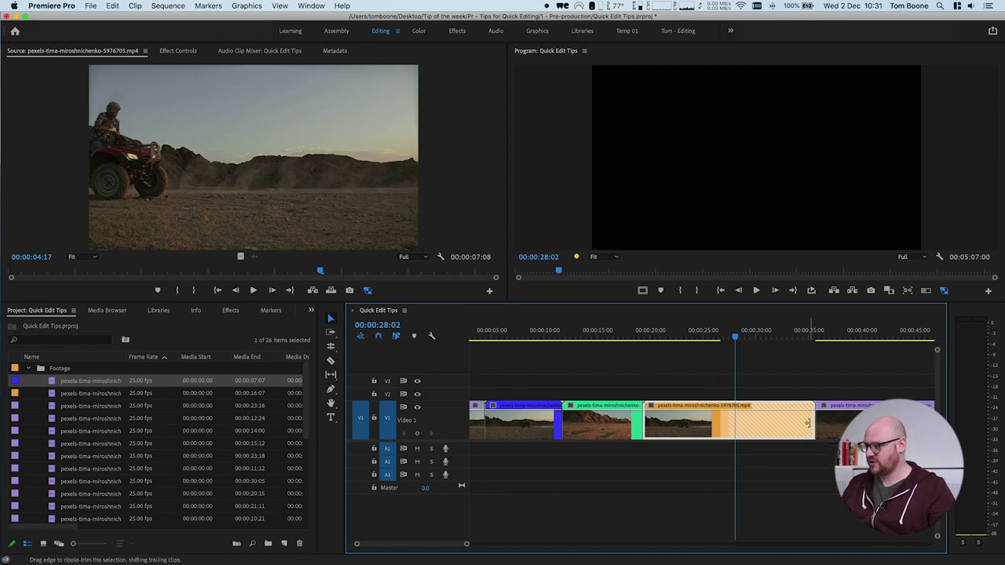
{"action": "left_click_drag", "start_coordinate": [809, 420], "coordinate": [715, 422]}
{"action": "left_click_drag", "start_coordinate": [734, 337], "coordinate": [718, 338]}
{"action": "left_click_drag", "start_coordinate": [718, 422], "coordinate": [715, 421]}
{"action": "left_click_drag", "start_coordinate": [717, 338], "coordinate": [692, 339]}
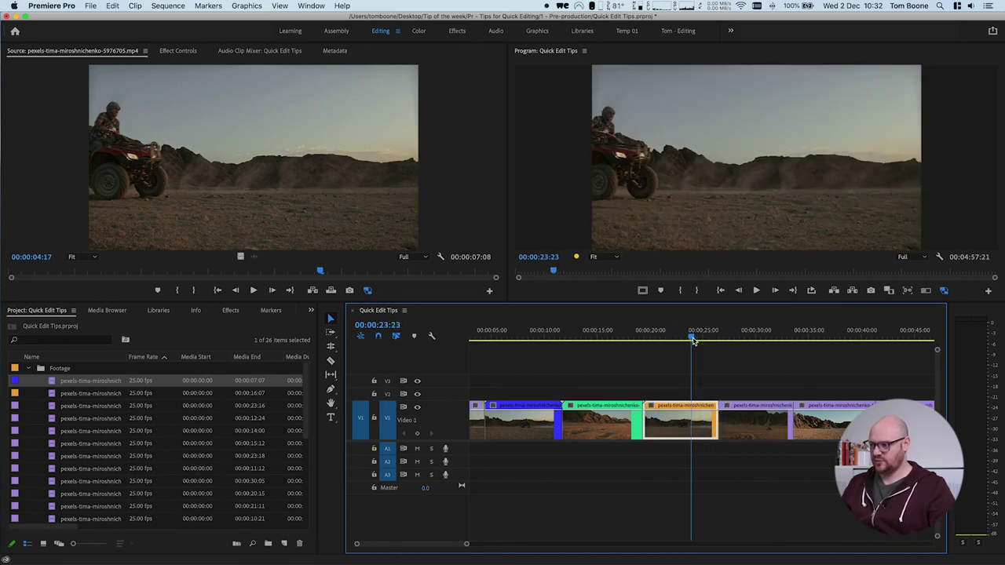